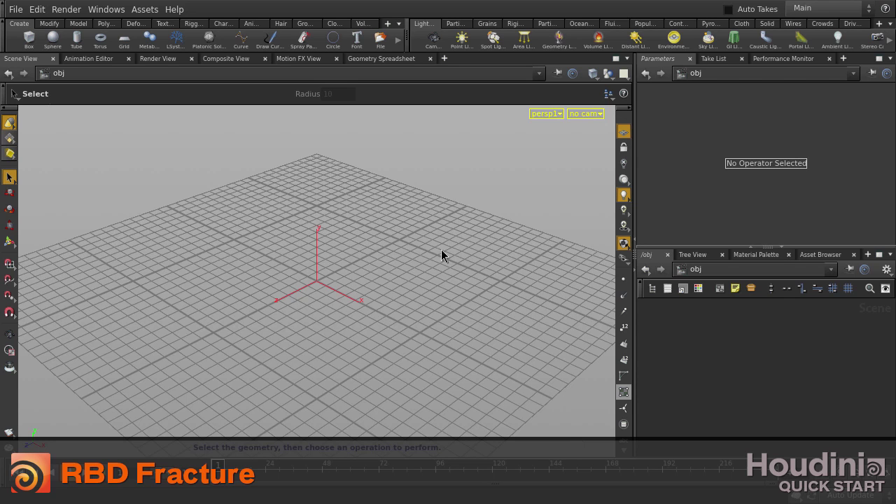
# Step: Create a torus from the shelf and raise it above the grid
pyautogui.click(103, 40)
pyautogui.press('Return')
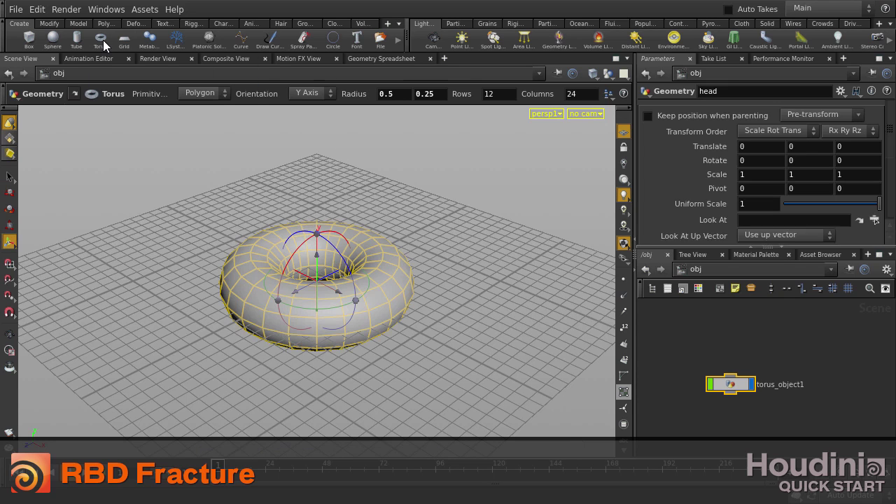
pyautogui.press('Escape')
pyautogui.scroll(-5, 458, 266)
pyautogui.press('t')
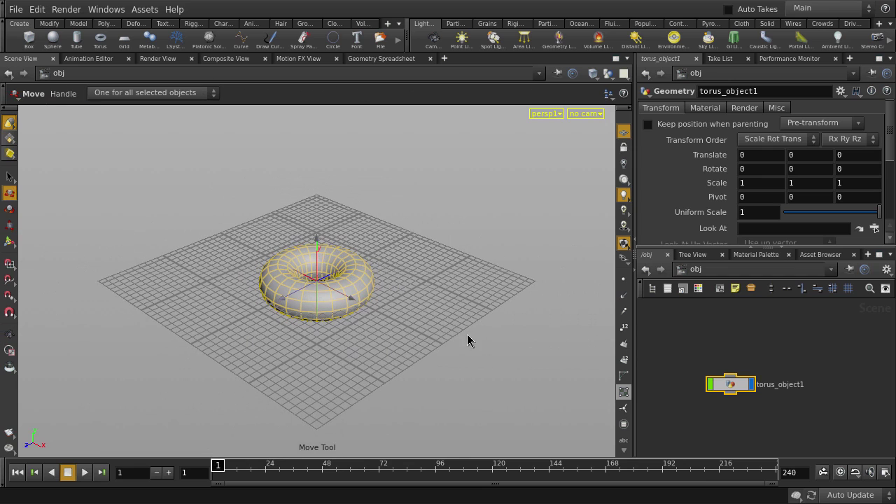
pyautogui.moveTo(468, 340); pyautogui.dragTo(474, 219, button='middle')
# Step: Tilt the torus around Z and shift it left along X
pyautogui.press('r')
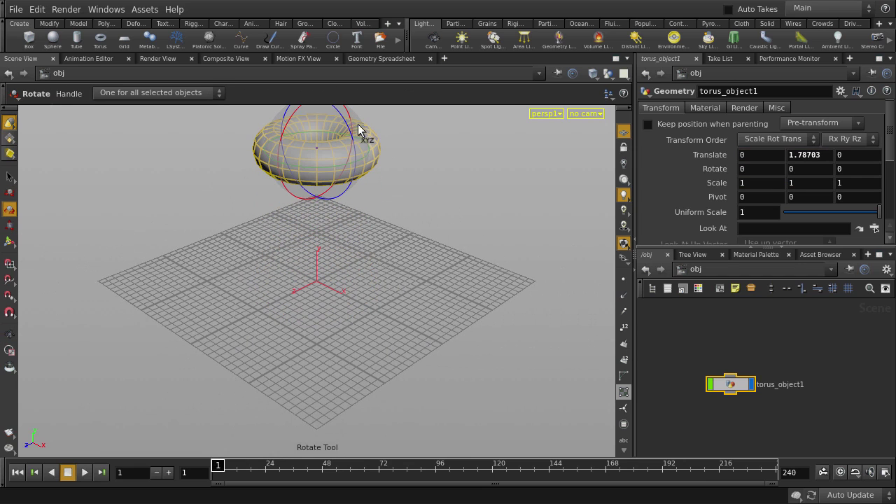
pyautogui.moveTo(344, 124); pyautogui.dragTo(360, 168)
pyautogui.press('t')
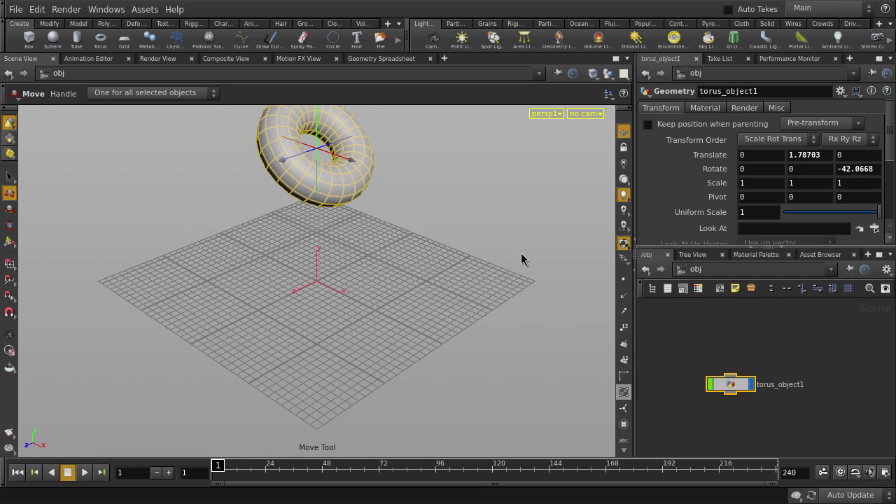
pyautogui.moveTo(522, 256); pyautogui.dragTo(477, 246, button='middle')
# Step: Duplicate the torus object and move the copy to the right
pyautogui.scroll(-3, 478, 246)
pyautogui.hotkey('ctrl', 'c')
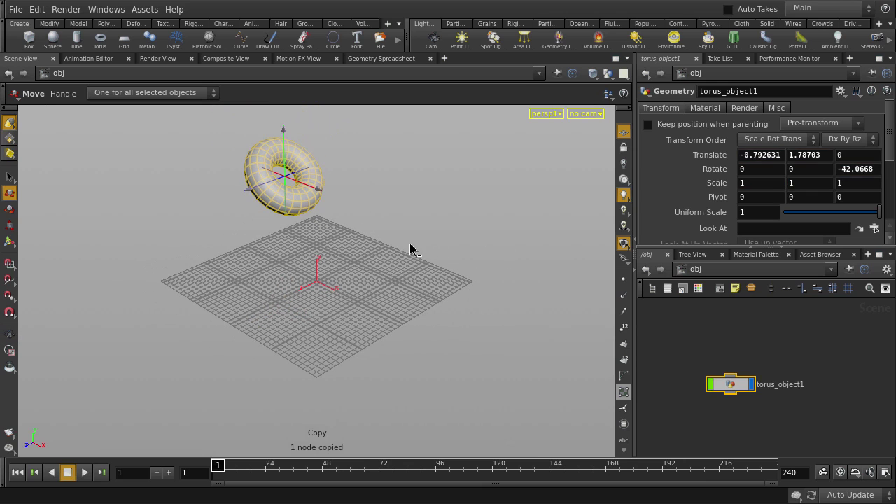
pyautogui.hotkey('ctrl', 'v')
pyautogui.moveTo(394, 200); pyautogui.dragTo(458, 248, button='middle')
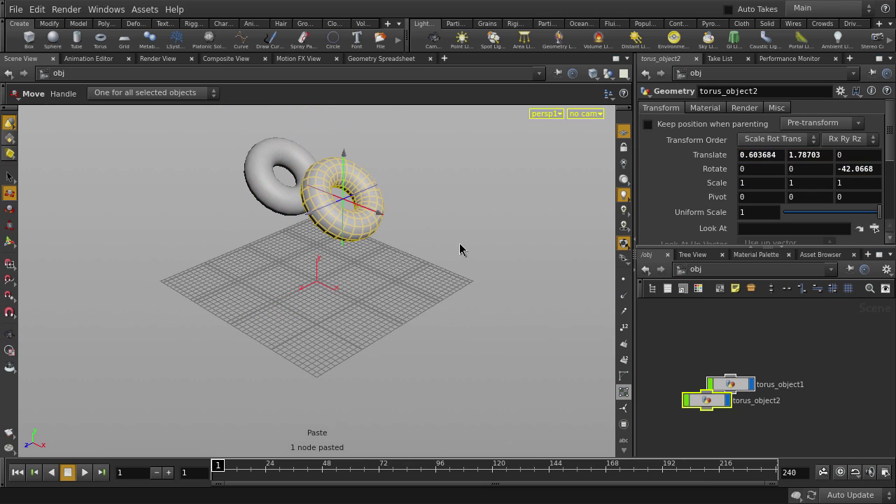
# Step: Lay out the object nodes and hide torus_object2's display
pyautogui.press('s')
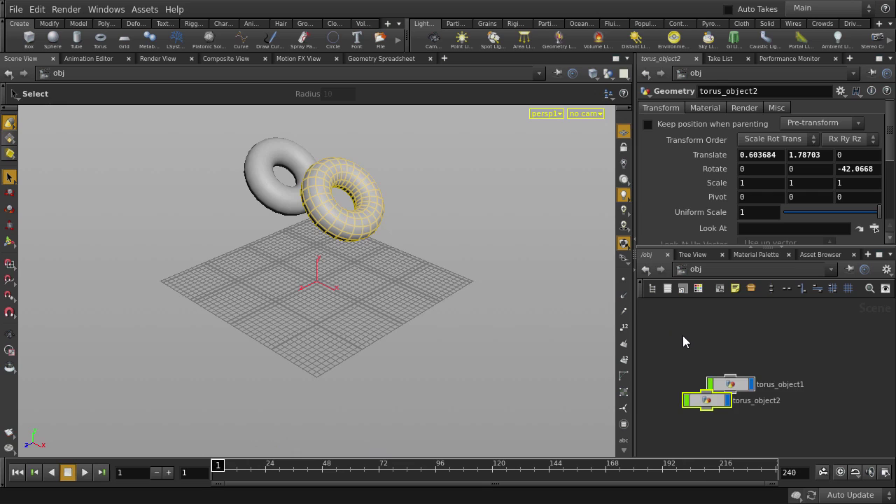
pyautogui.press('l')
pyautogui.click(763, 402)
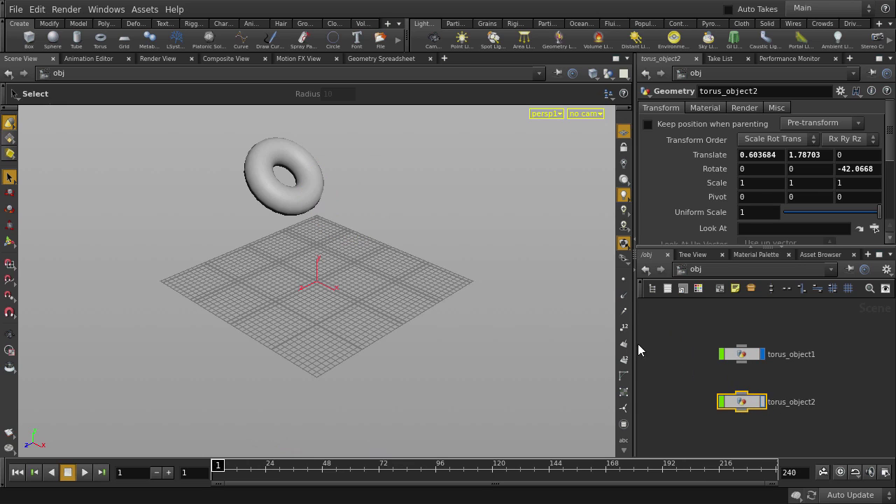
# Step: Make torus_object1 an RBD object and add a hidden ground plane
pyautogui.click(281, 179)
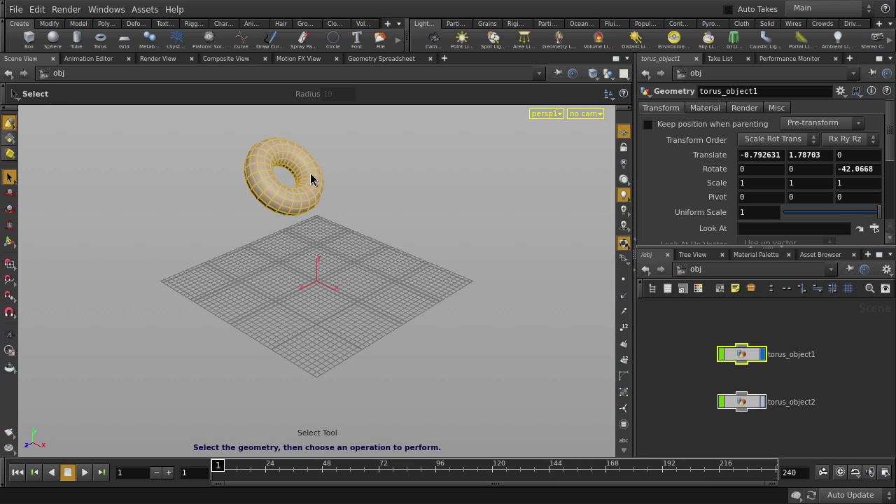
pyautogui.click(511, 27)
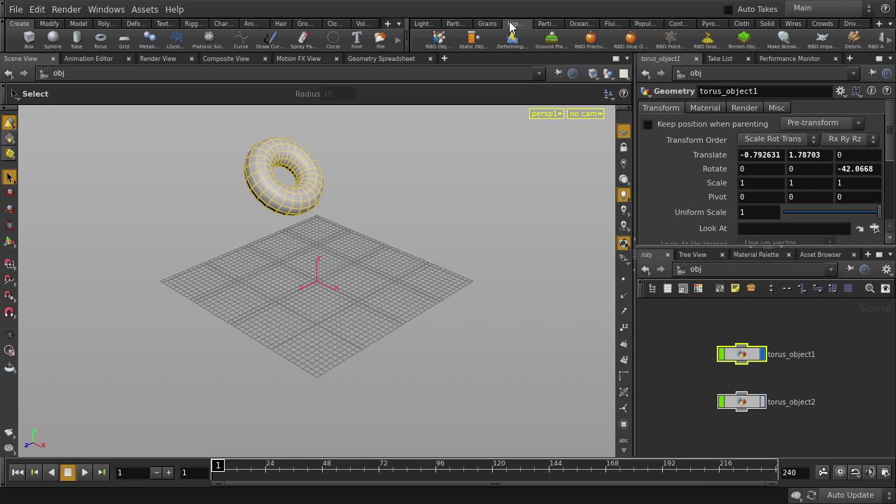
pyautogui.click(437, 39)
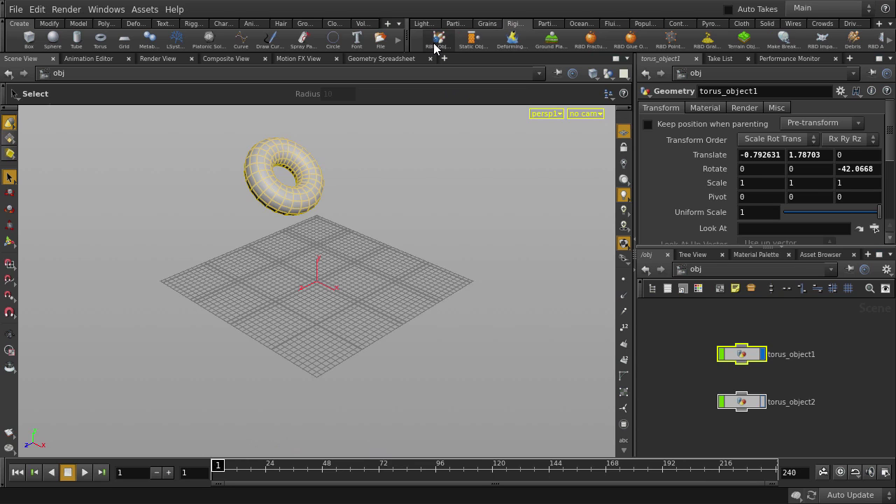
pyautogui.click(551, 38)
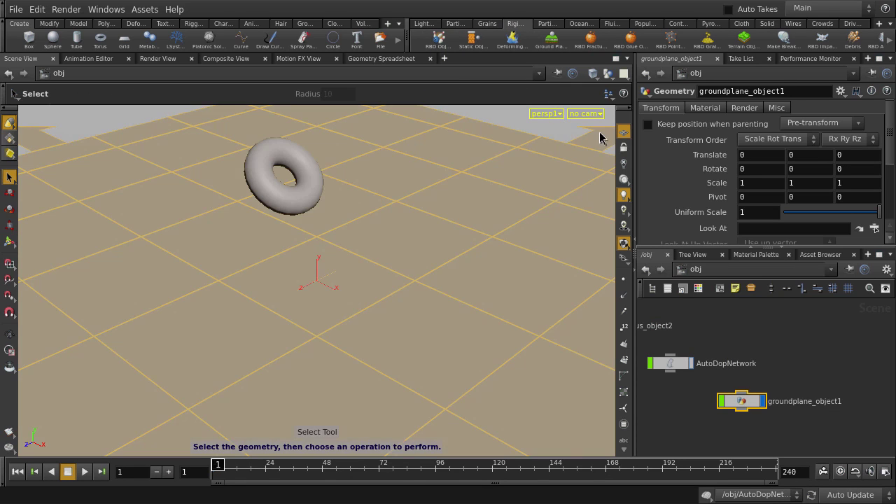
pyautogui.click(762, 403)
# Step: Play the simulation to watch the torus fall onto the ground
pyautogui.moveTo(556, 254); pyautogui.dragTo(426, 244)
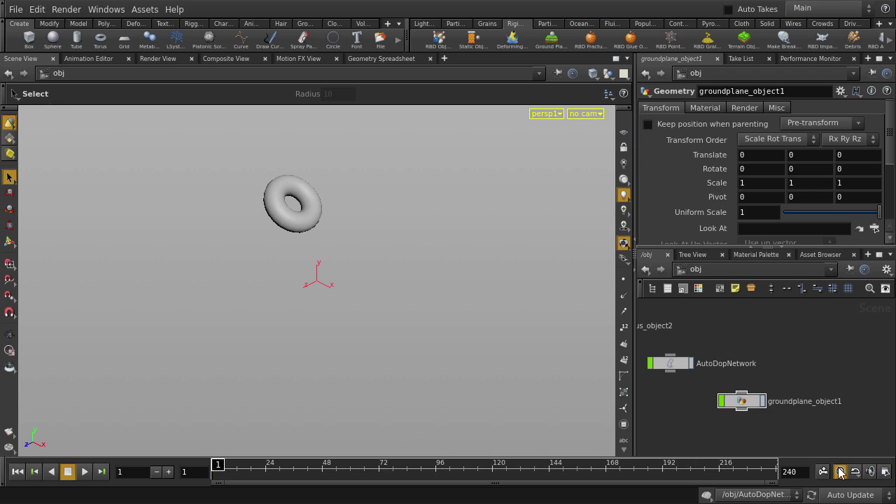
pyautogui.press('Up')
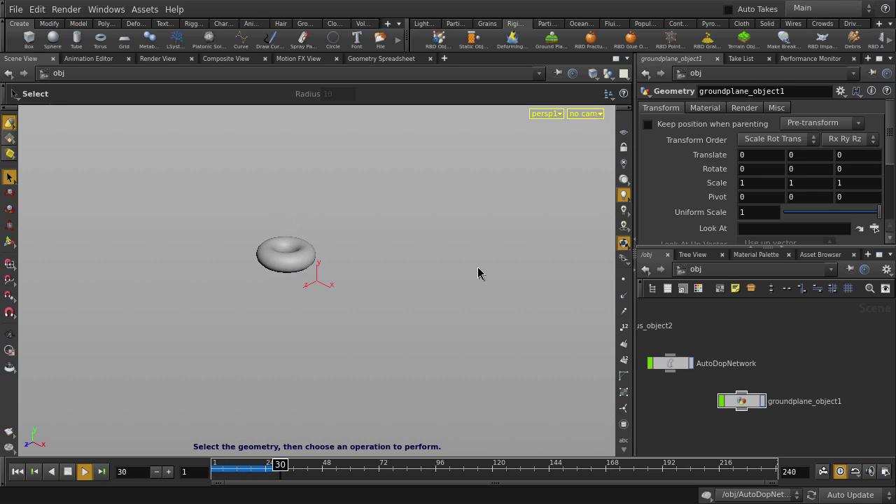
pyautogui.press('Up')
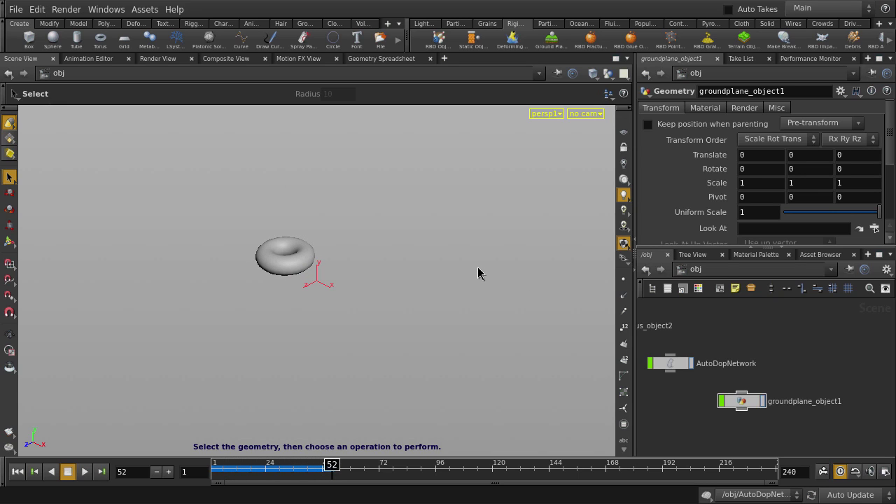
# Step: Make the rigid-body torus breakable with the Make Breakable shelf tool
pyautogui.click(18, 472)
pyautogui.click(273, 219)
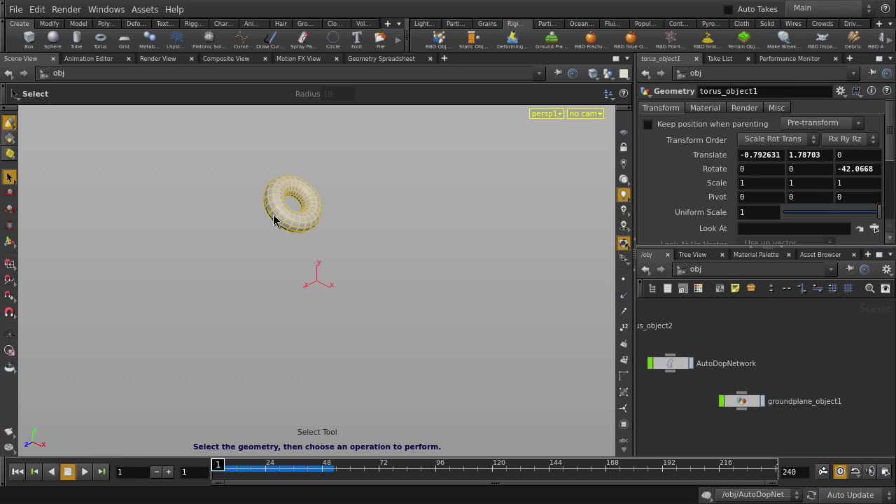
pyautogui.click(782, 39)
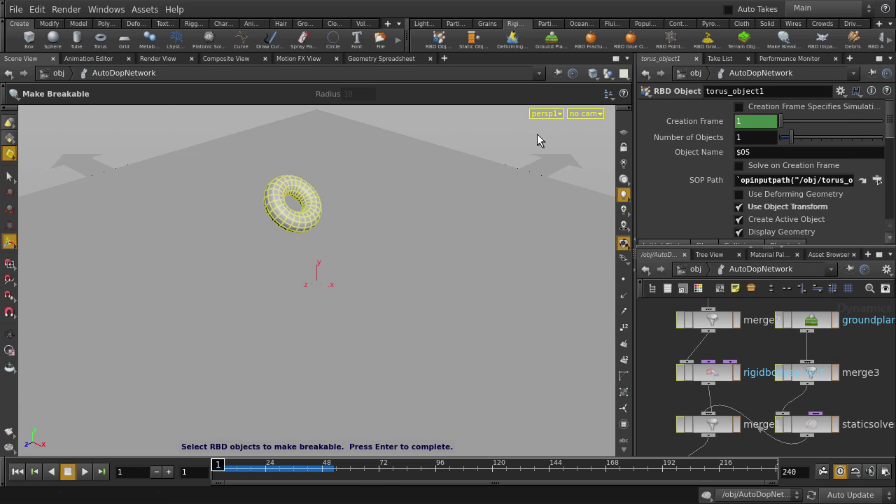
pyautogui.press('Return')
pyautogui.press('u')
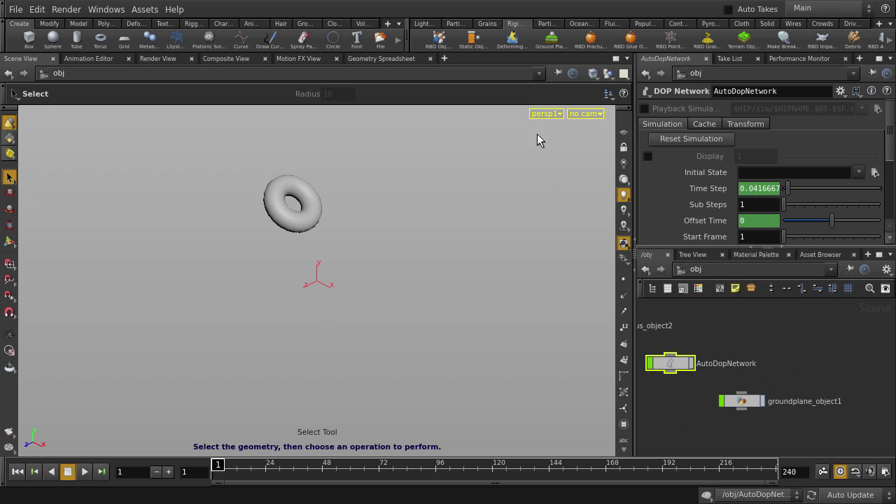
# Step: Play the simulation to see the torus shatter, then rewind to frame 1
pyautogui.press('Up')
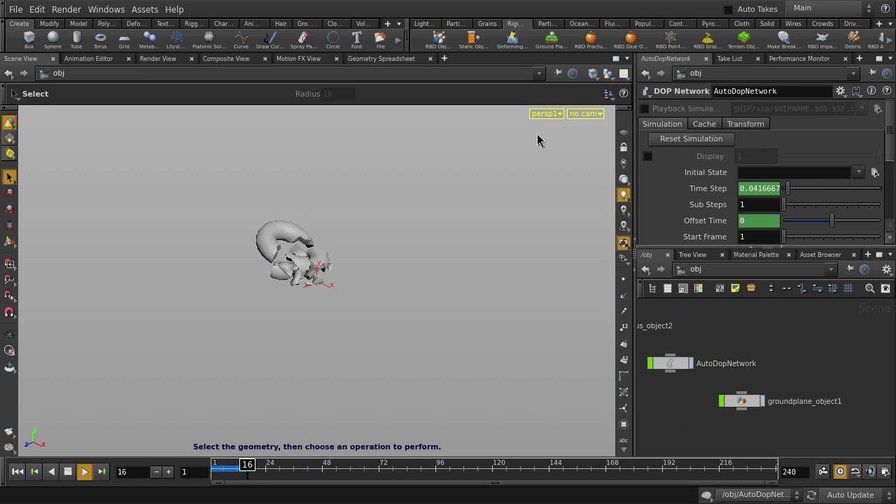
pyautogui.press('Up')
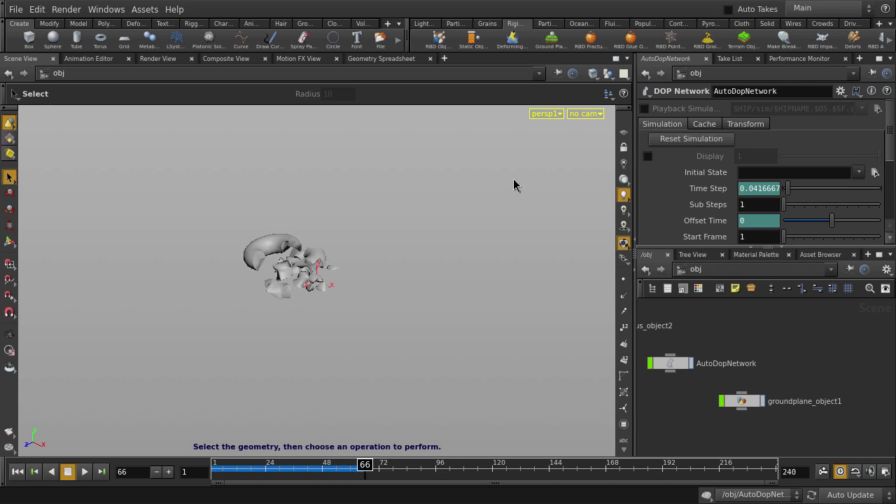
pyautogui.click(17, 471)
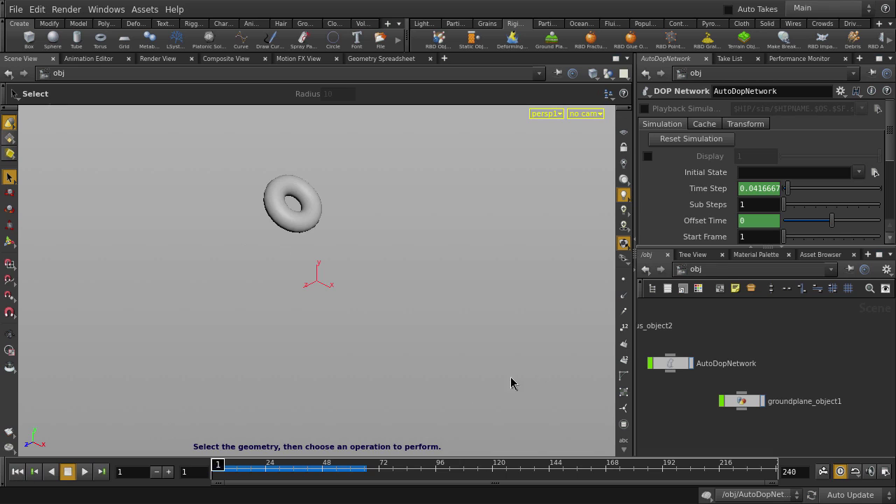
# Step: Inside AutoDopNetwork, set the fracture parameters' Maximum Fractures to 2
pyautogui.press('l')
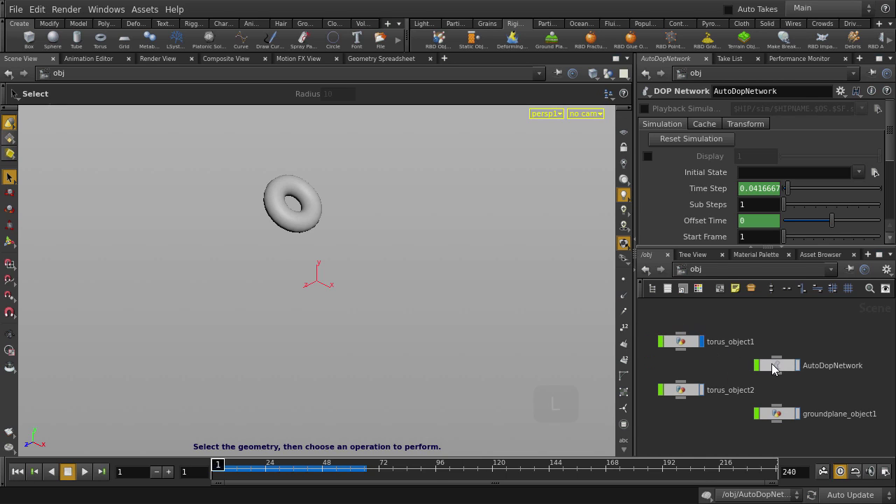
pyautogui.doubleClick(774, 366)
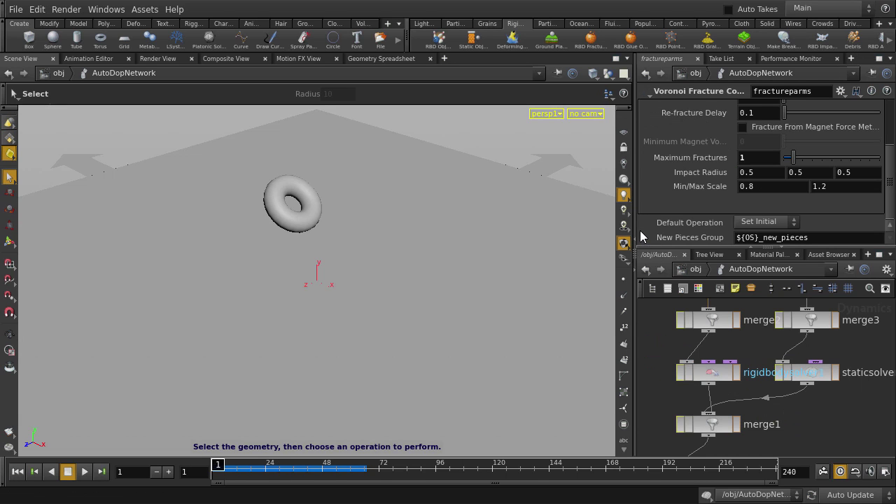
pyautogui.moveTo(635, 244)
pyautogui.mouseDown()
pyautogui.moveTo(514, 244)
pyautogui.moveTo(516, 274)
pyautogui.mouseUp()
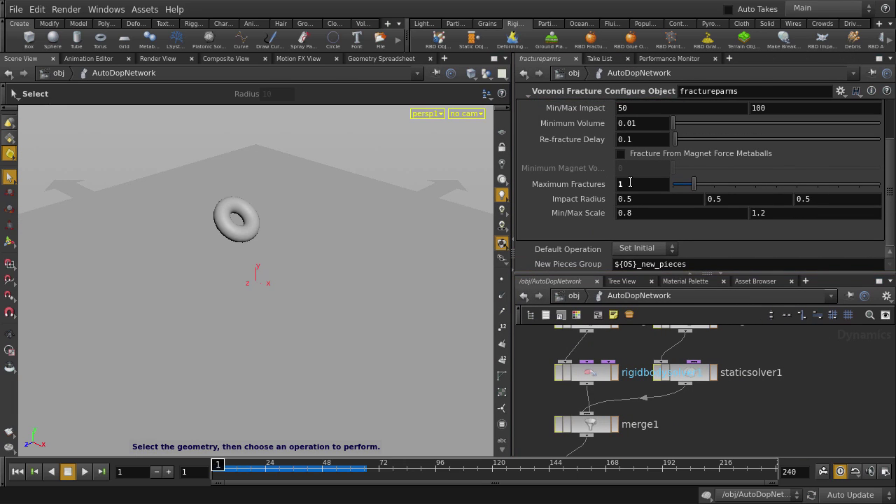
pyautogui.write('2')
pyautogui.press('Return')
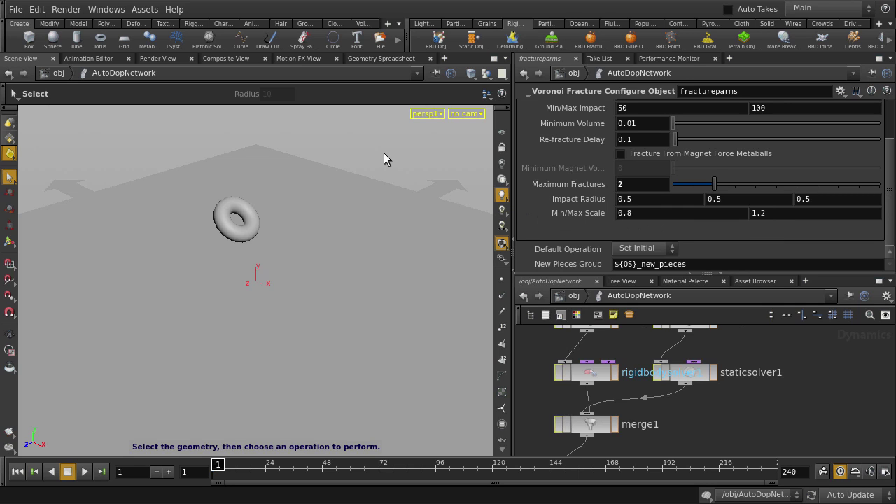
# Step: Preview the increased fracturing and rewind to frame 1
pyautogui.press('Up')
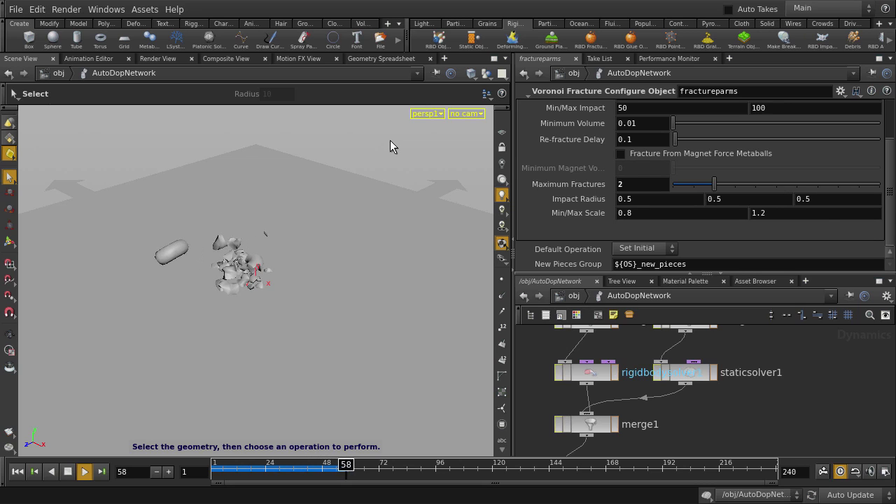
pyautogui.press('Up')
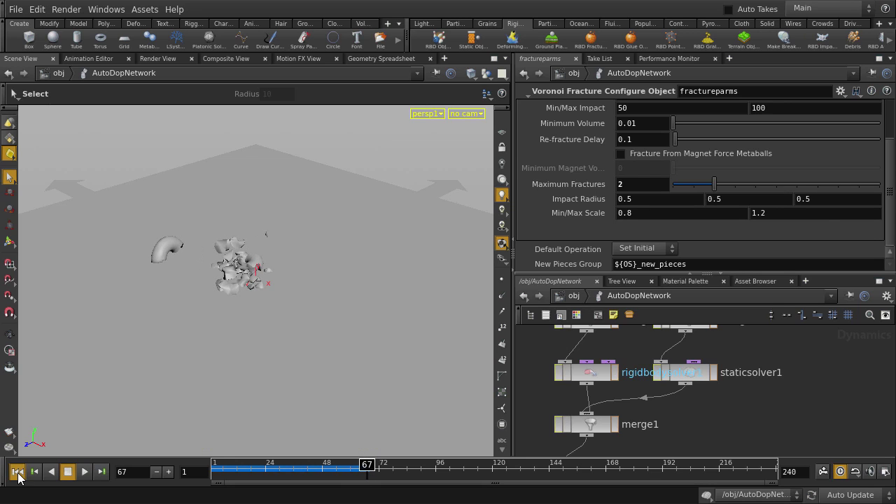
pyautogui.click(17, 471)
# Step: At object level, display only torus_object2 and select it
pyautogui.press('u')
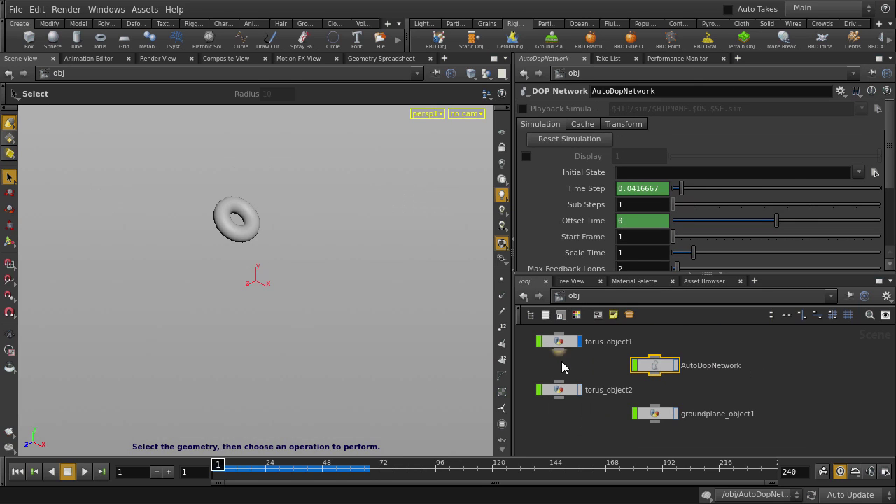
pyautogui.click(579, 393)
pyautogui.click(580, 343)
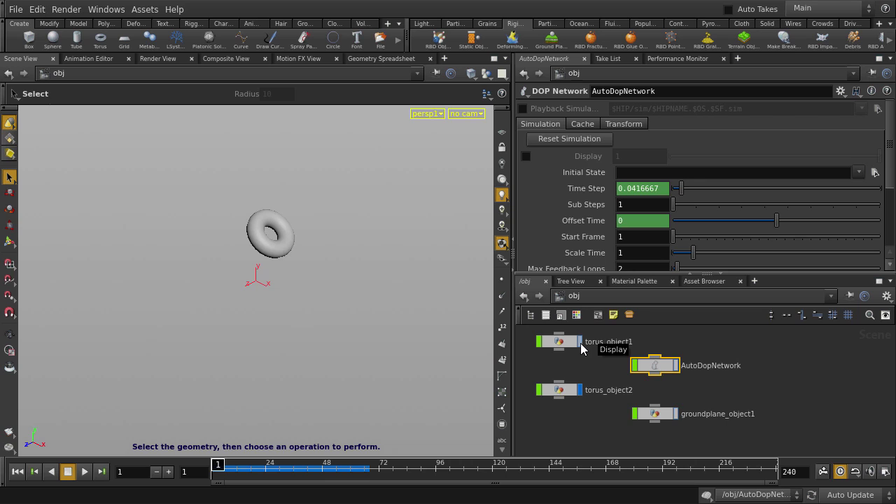
pyautogui.click(266, 241)
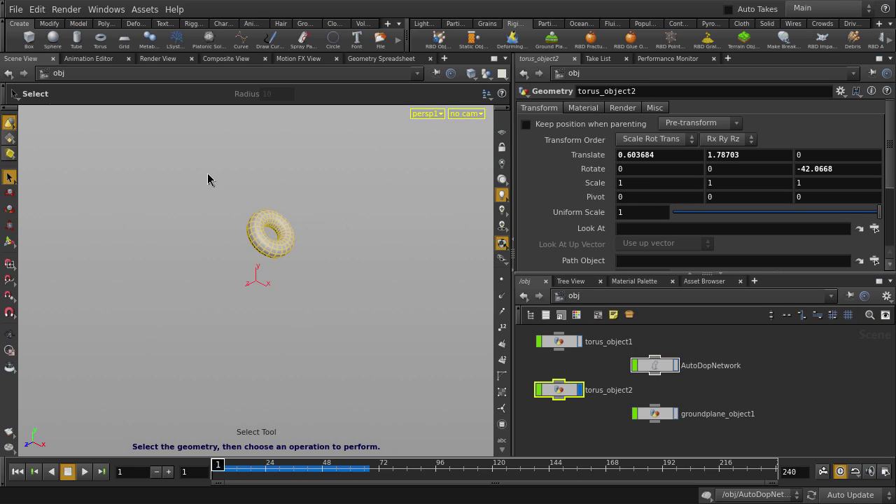
# Step: Shatter torus_object2 into Voronoi pieces with 40 chunk centers and begin making it a fractured rigid body
pyautogui.click(78, 23)
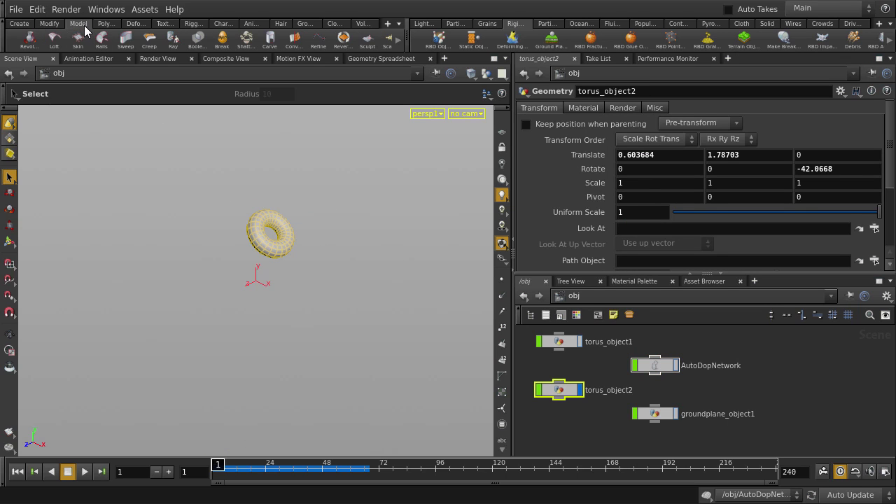
pyautogui.click(245, 42)
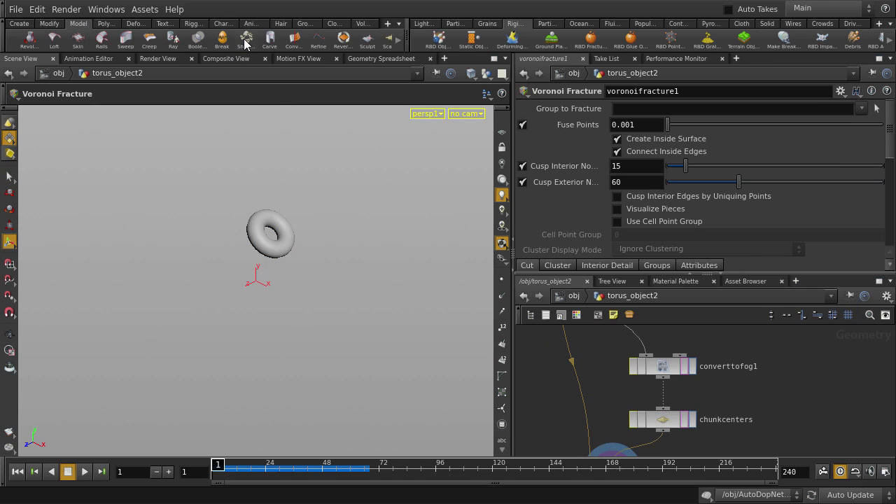
pyautogui.click(659, 421)
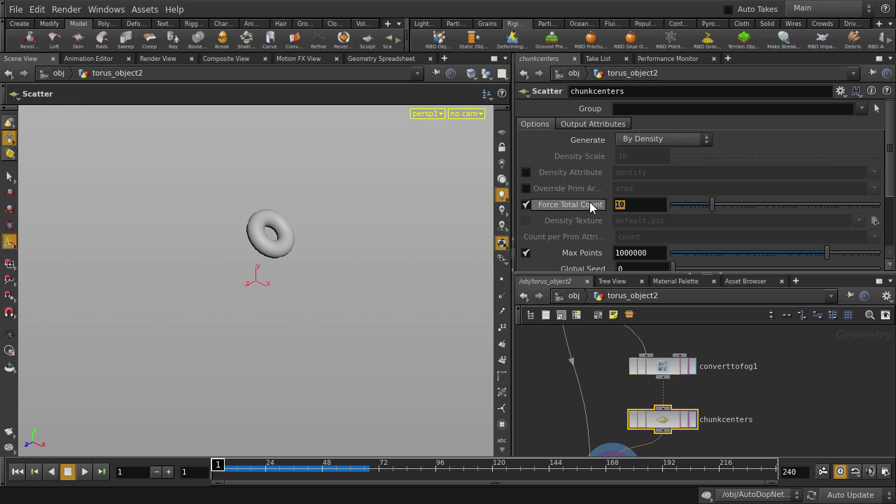
pyautogui.press('u')
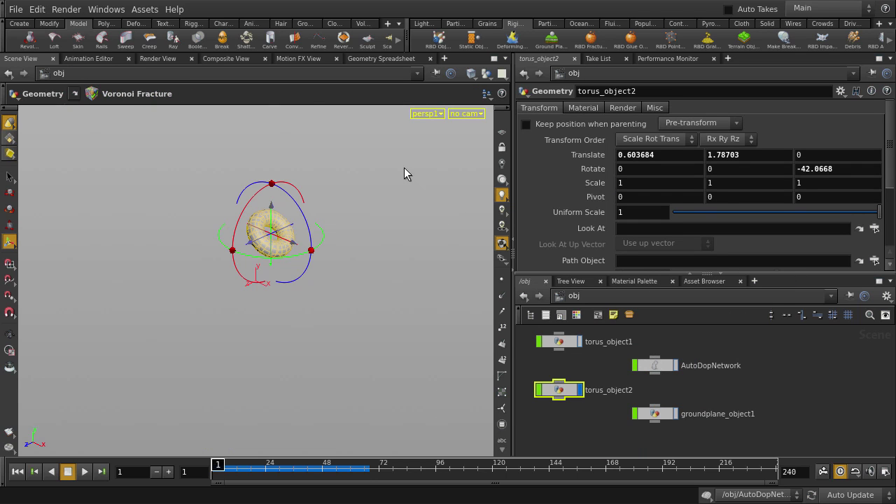
pyautogui.click(592, 42)
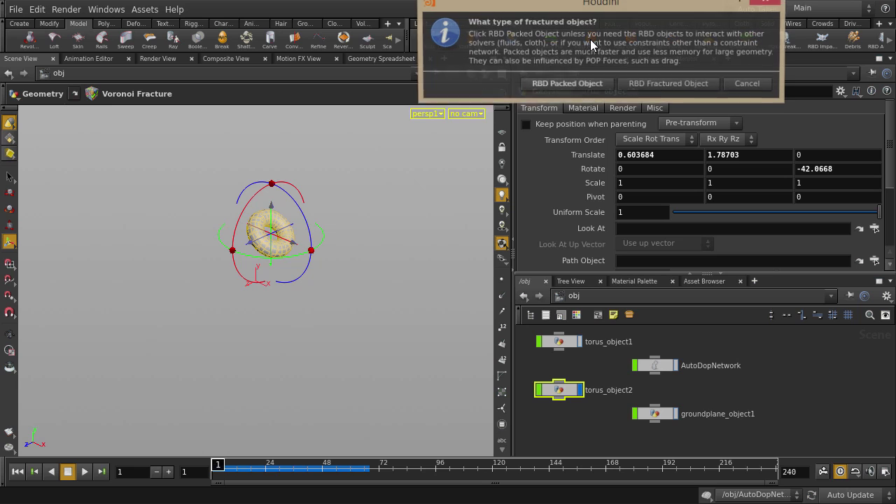
# Step: Make the shattered torus an RBD Packed Object and set Smooth Wire Shaded display
pyautogui.click(580, 83)
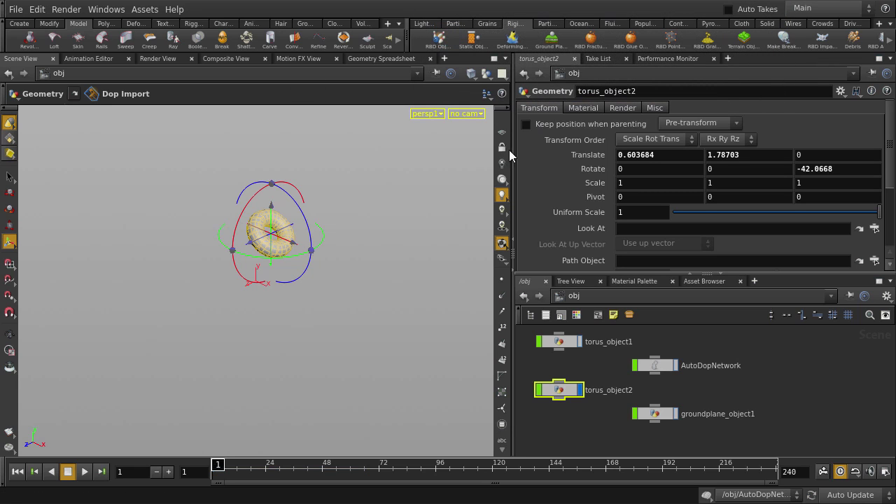
pyautogui.click(382, 219)
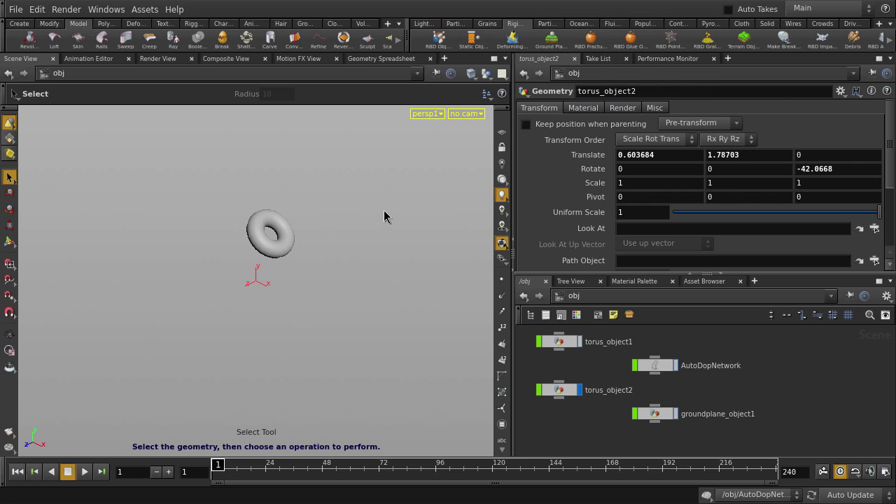
pyautogui.click(485, 92)
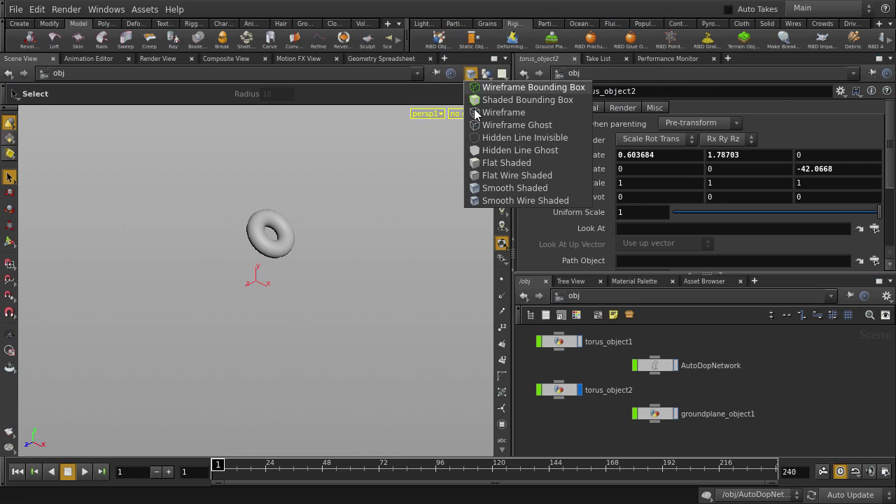
pyautogui.click(502, 200)
# Step: Play the simulation, rewind to frame 1 and reselect torus_object2
pyautogui.press('Up')
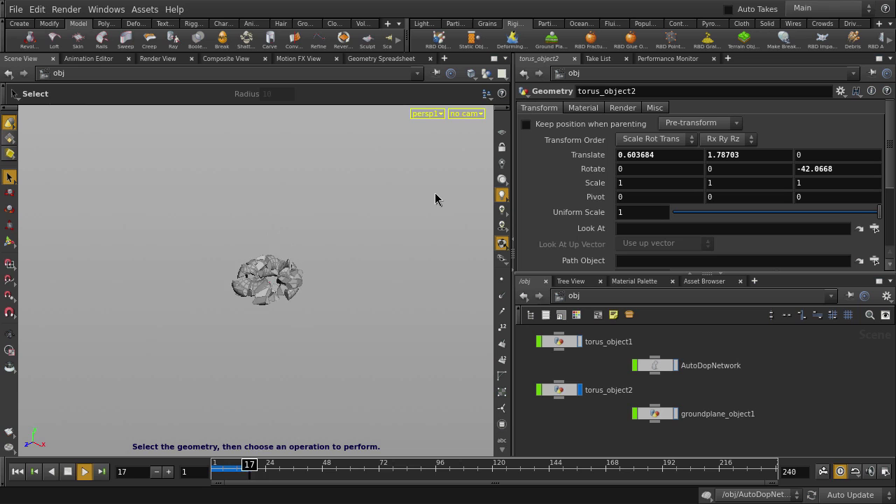
pyautogui.press('Up')
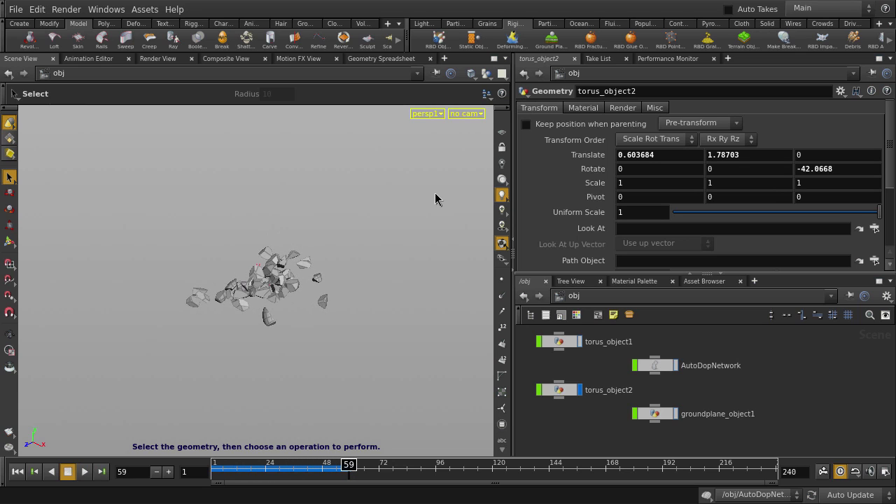
pyautogui.click(17, 472)
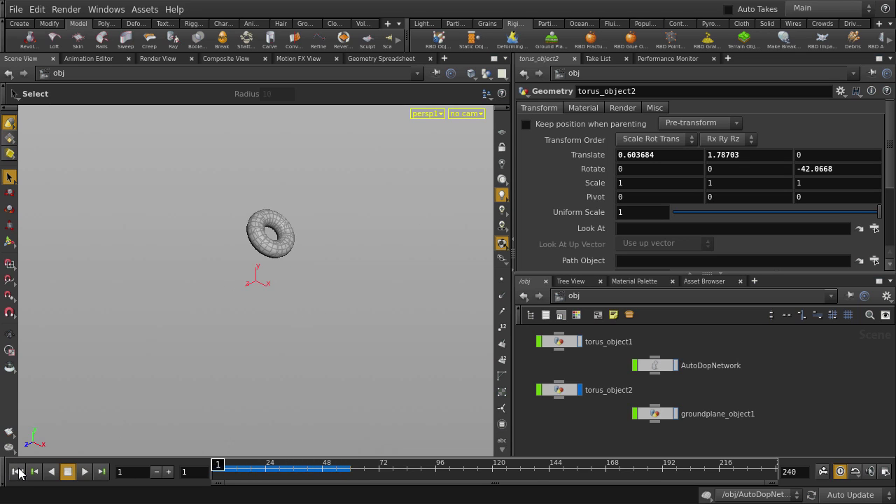
pyautogui.click(266, 240)
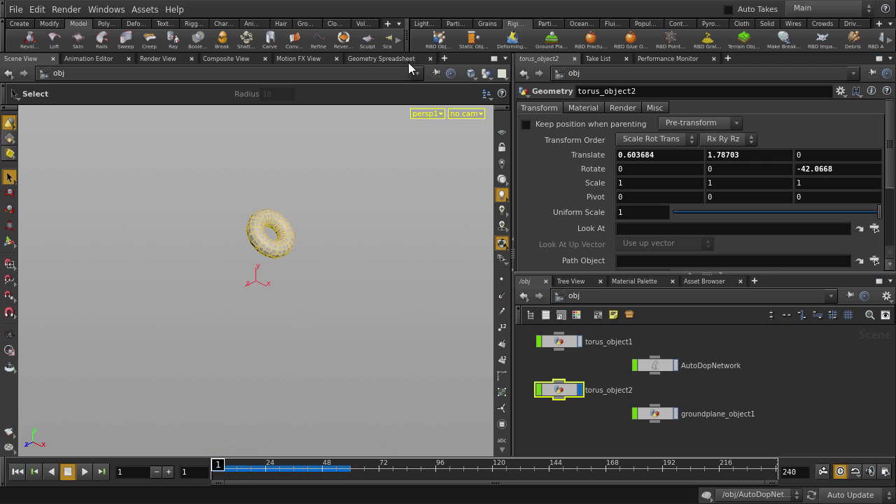
# Step: Glue the fractured torus's adjacent pieces and select the resulting glue_constraint node
pyautogui.moveTo(410, 38); pyautogui.dragTo(238, 47)
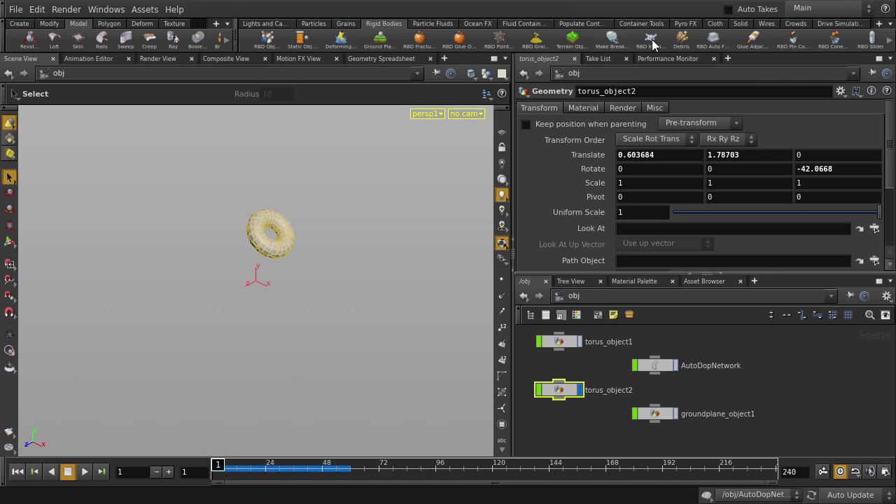
pyautogui.click(747, 44)
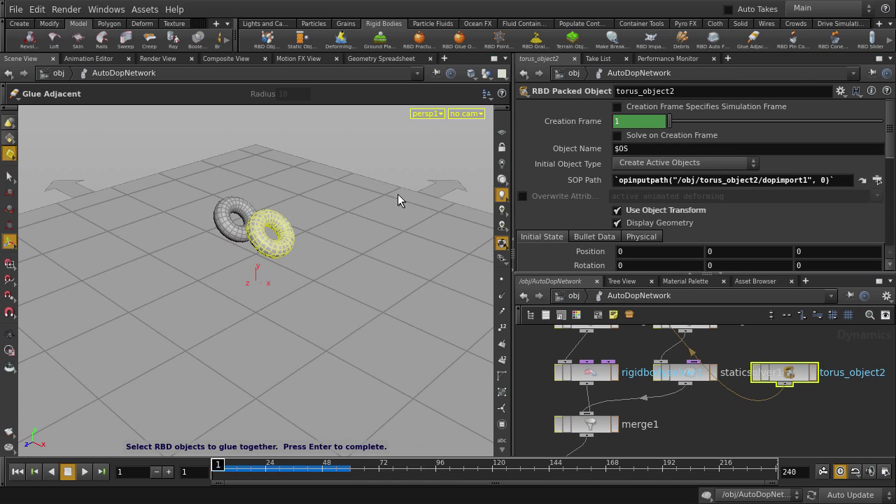
pyautogui.press('Return')
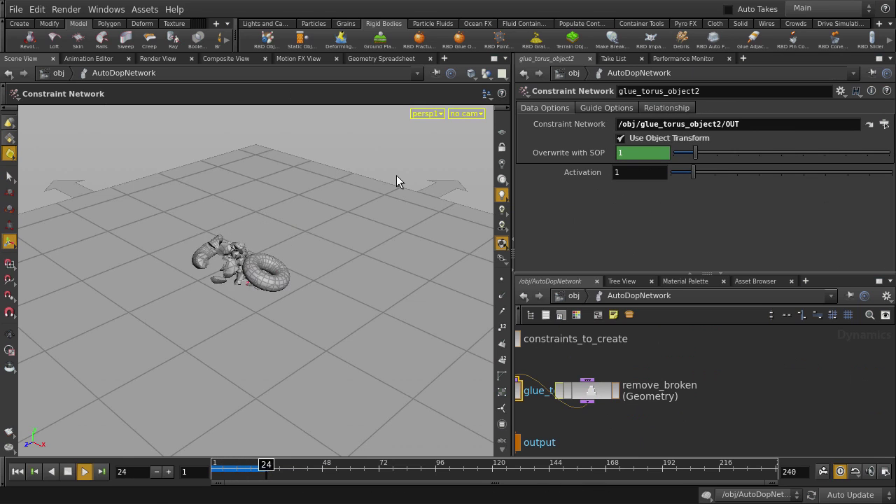
pyautogui.moveTo(281, 194); pyautogui.dragTo(381, 196)
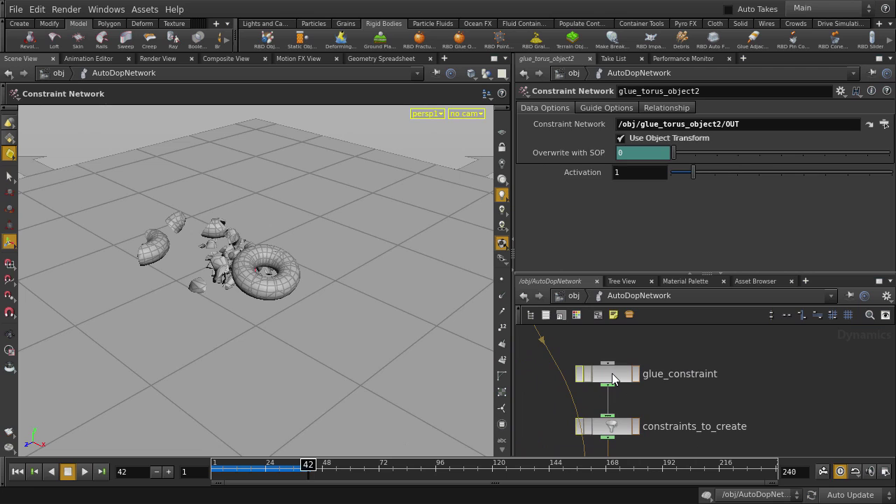
pyautogui.click(613, 379)
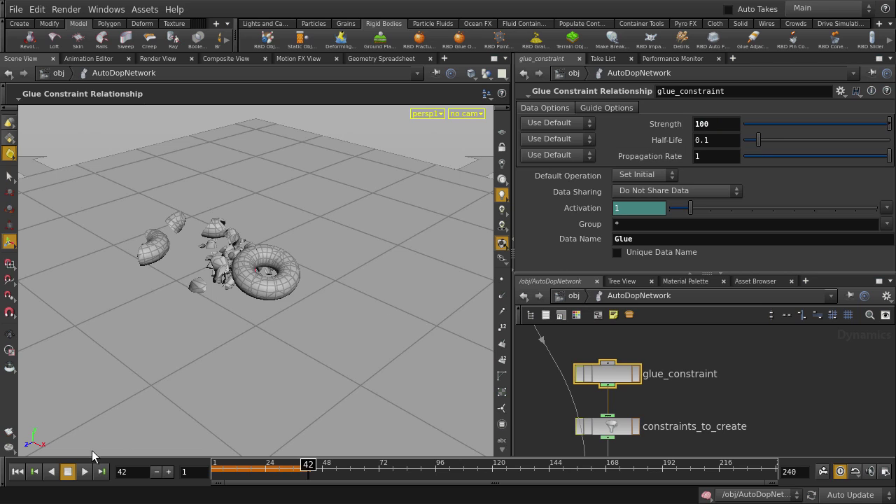
# Step: Preview the simulation with glue strength 100, then rewind to frame 1
pyautogui.click(19, 472)
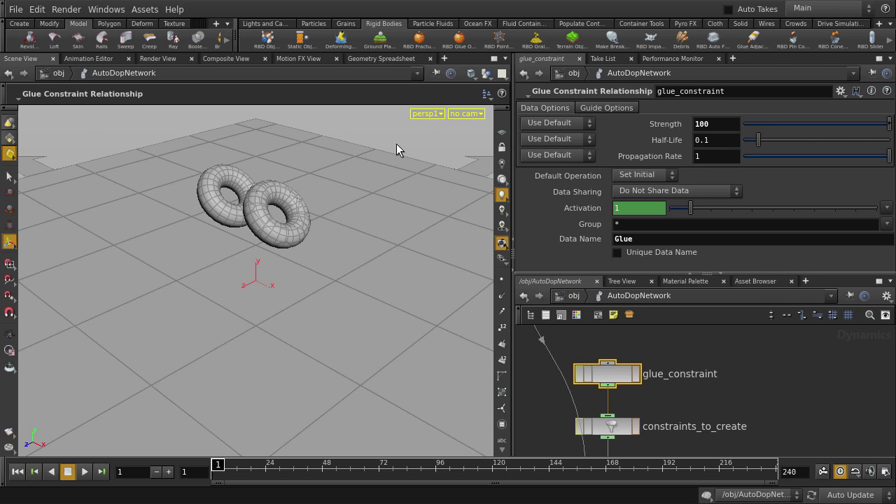
pyautogui.press('Up')
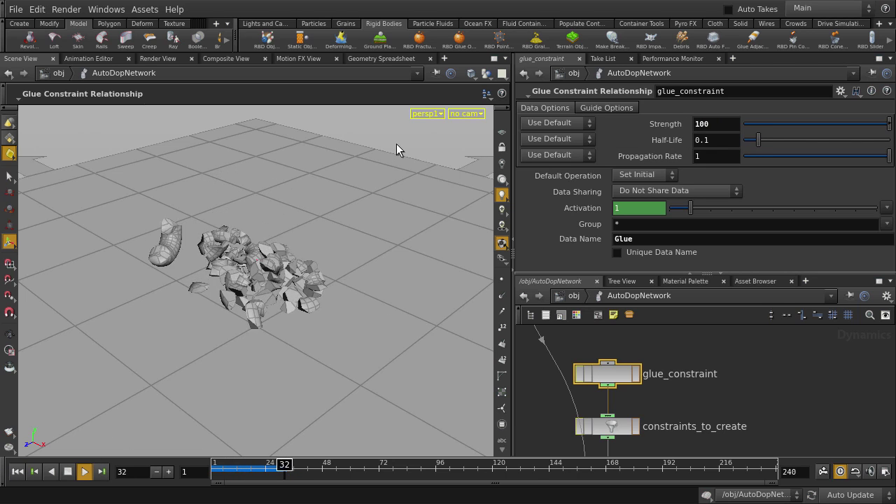
pyautogui.press('Down')
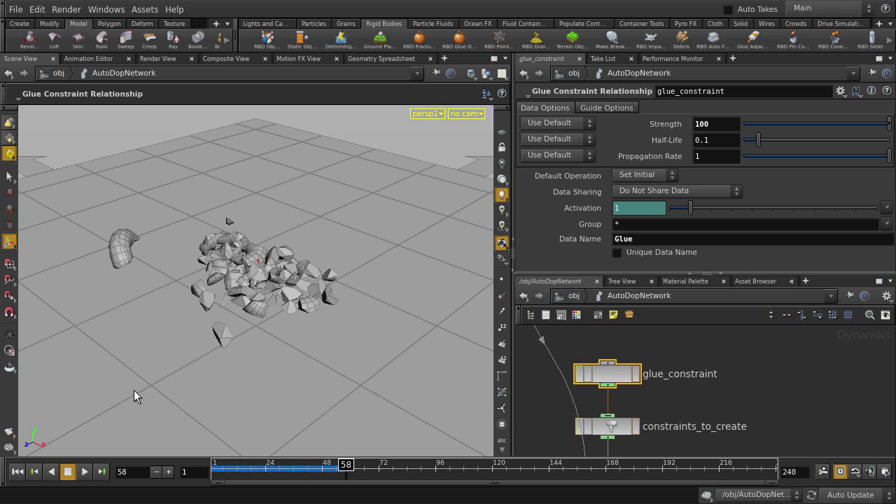
pyautogui.click(20, 469)
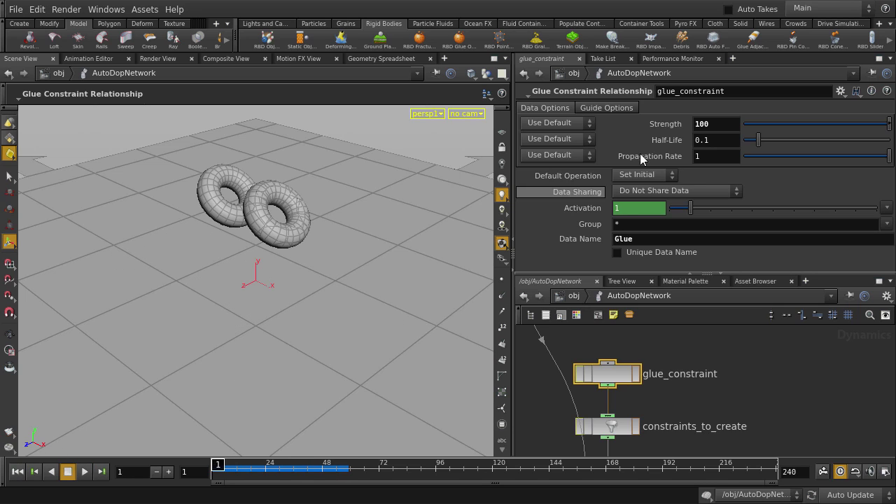
# Step: Raise the glue Strength to 2000 and replay the simulation from frame 1
pyautogui.click(718, 123)
pyautogui.write('2000')
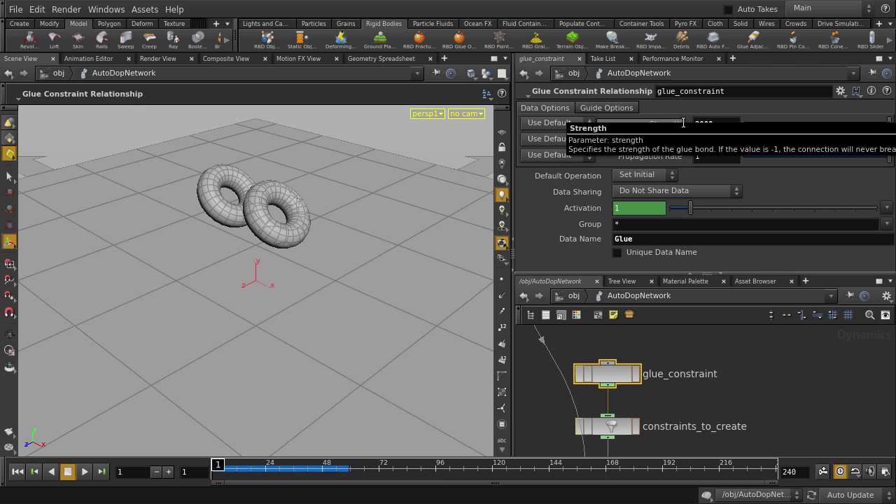
pyautogui.press('Up')
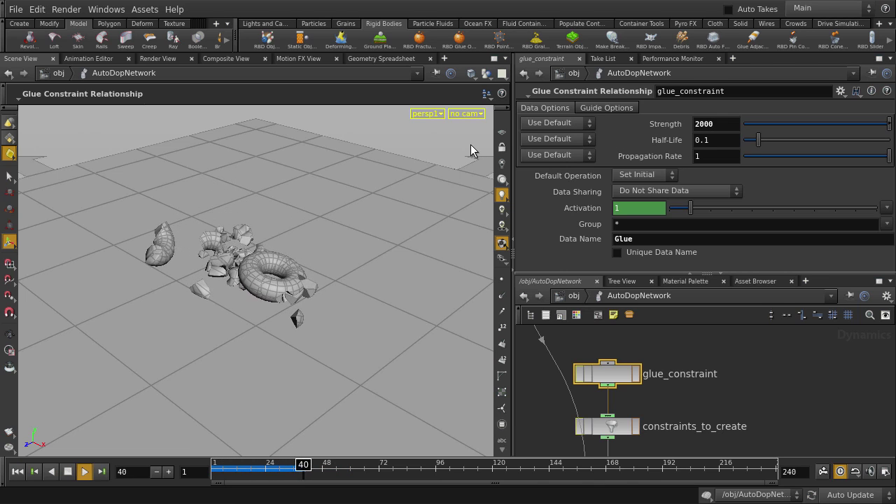
pyautogui.press('Up')
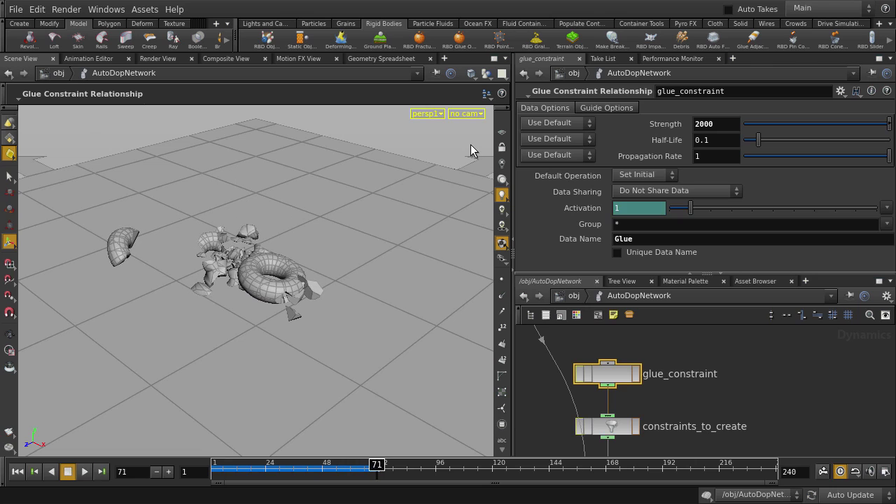
pyautogui.click(24, 474)
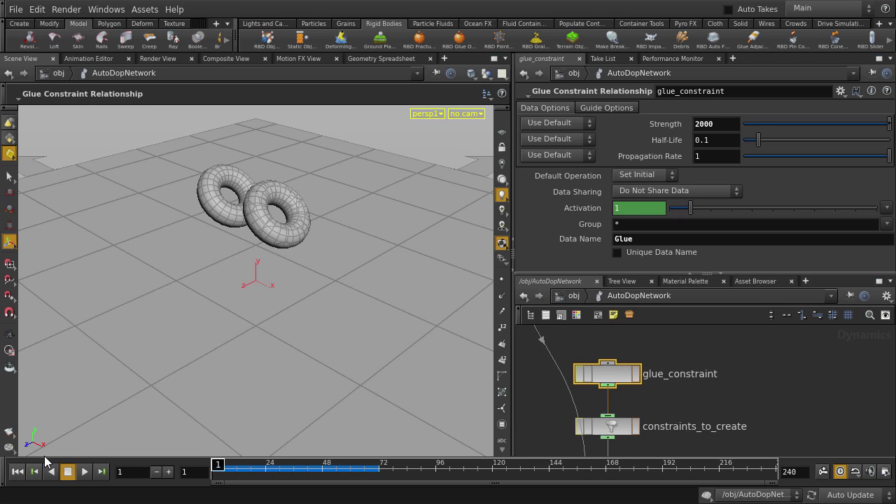
# Step: Return to /obj, lay out the nodes and display torus_object1 again
pyautogui.press('u')
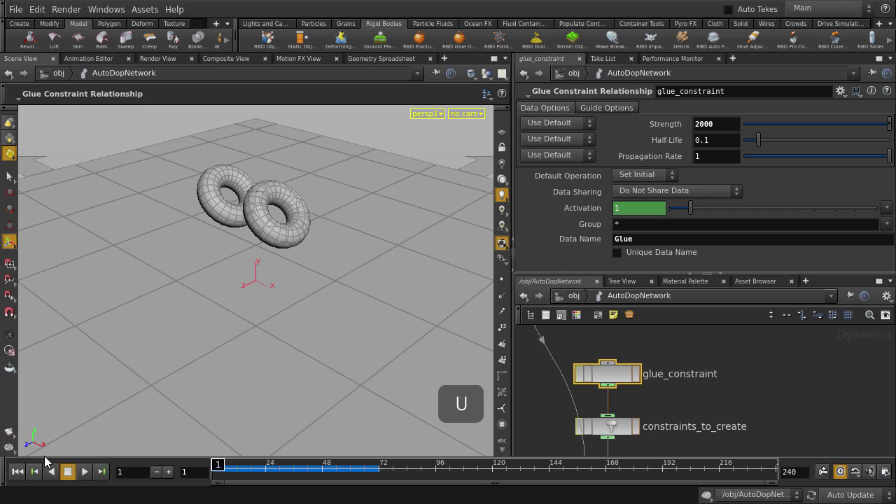
pyautogui.press('u')
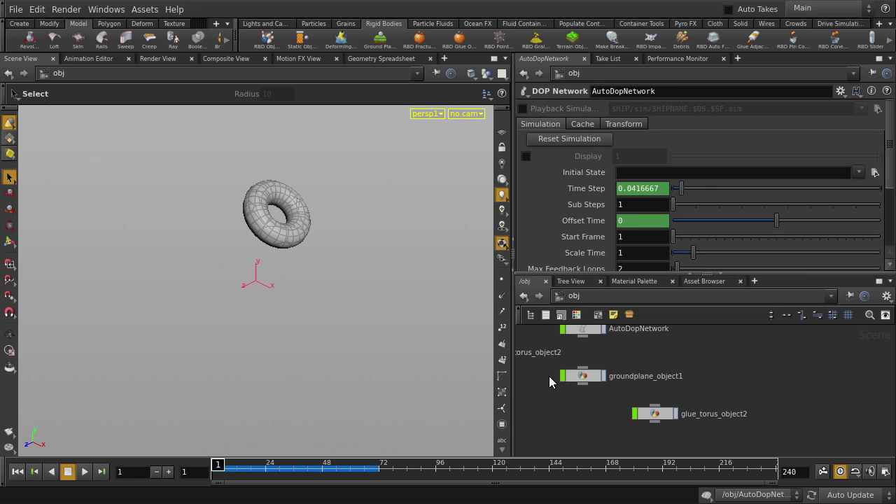
pyautogui.press('l')
pyautogui.click(639, 343)
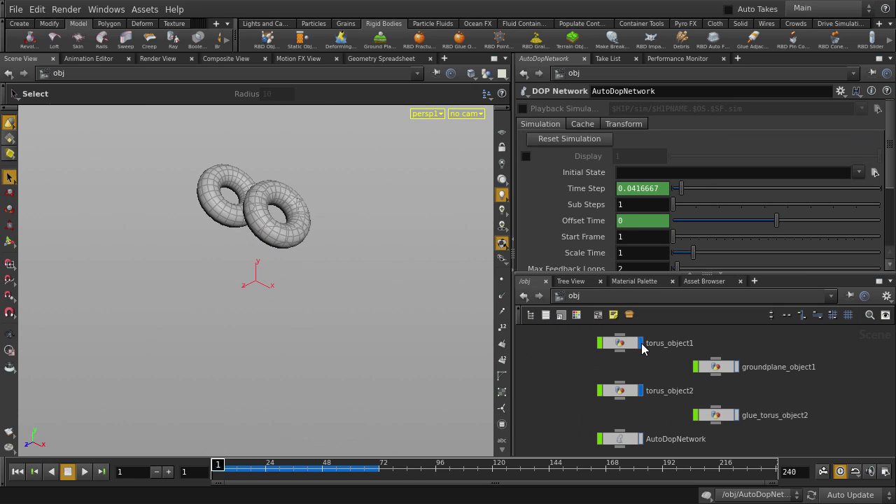
# Step: Create a sphere at the origin and enlarge its radius to 0.8
pyautogui.click(26, 24)
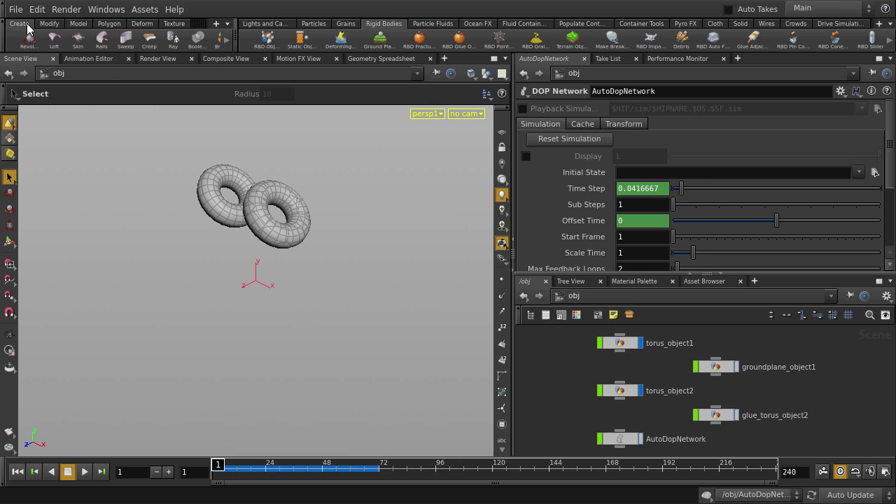
pyautogui.click(51, 42)
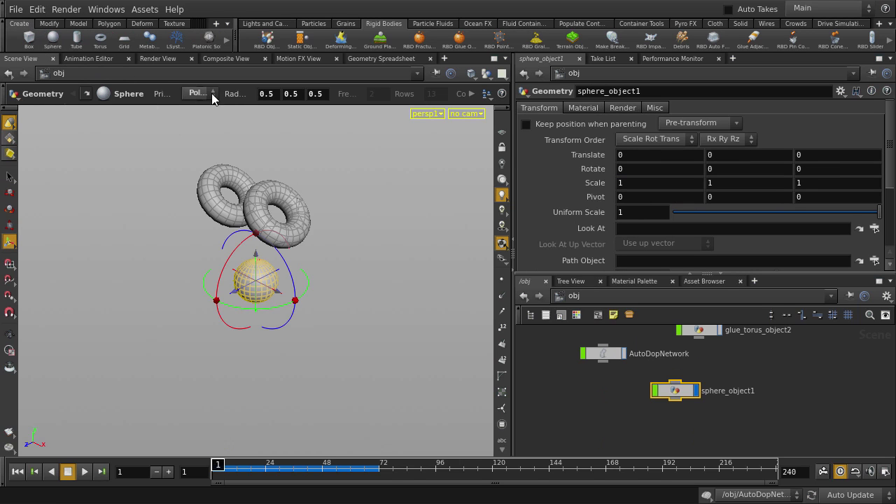
pyautogui.middleClick(236, 102)
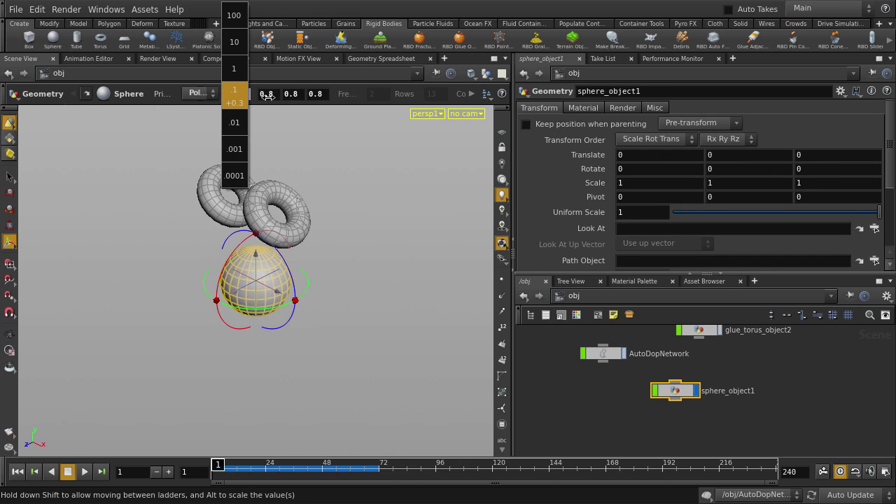
pyautogui.moveTo(242, 96); pyautogui.dragTo(280, 96, button='middle')
pyautogui.press('Escape')
pyautogui.moveTo(302, 152)
pyautogui.mouseDown()
pyautogui.moveTo(300, 194)
pyautogui.moveTo(322, 189)
pyautogui.mouseUp()
# Step: Make the sphere an RBD static object and test the simulation
pyautogui.press('s')
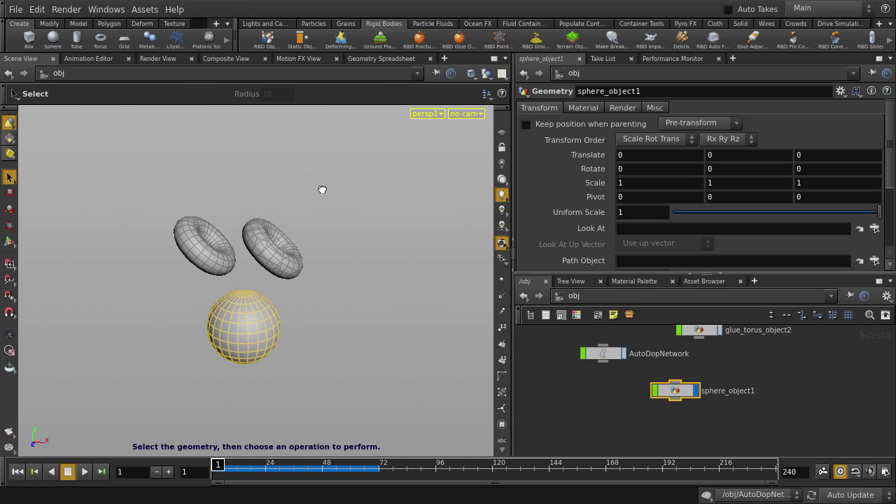
pyautogui.click(299, 44)
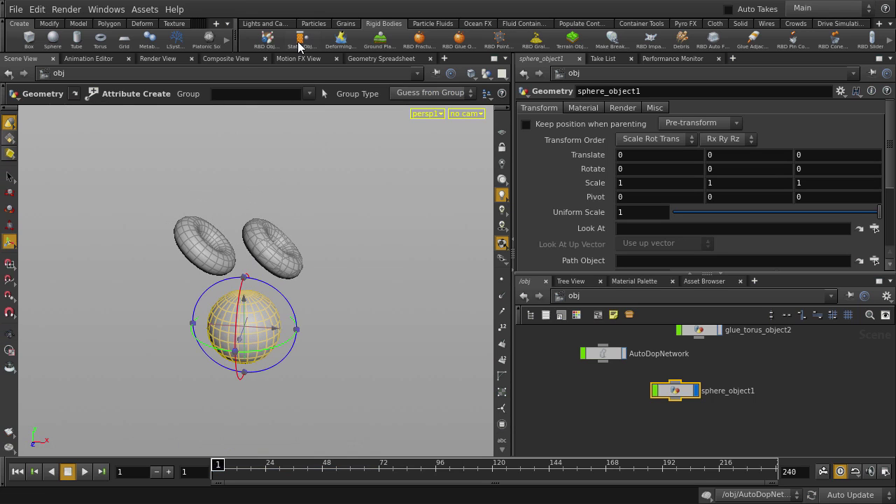
pyautogui.press('s')
pyautogui.click(357, 224)
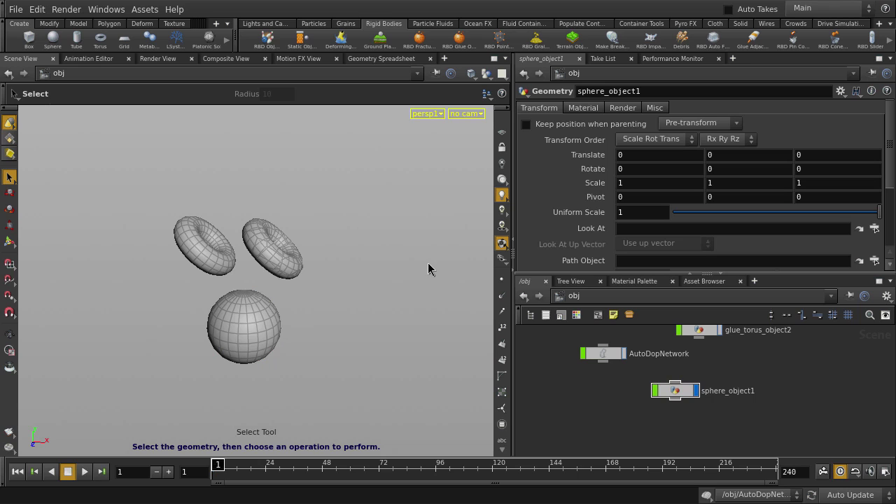
pyautogui.press('Up')
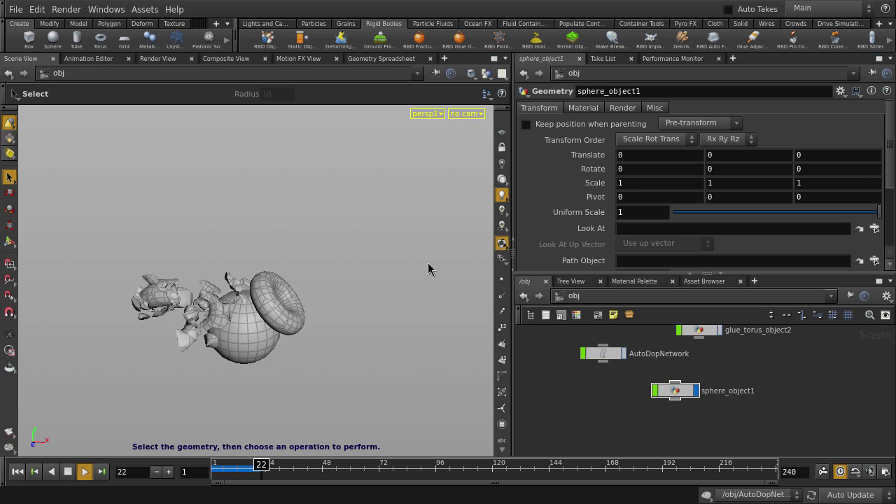
pyautogui.press('Up')
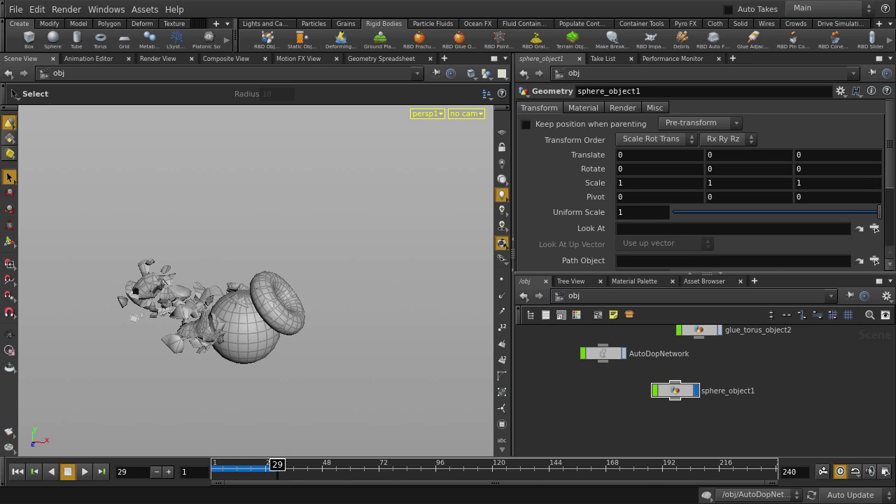
pyautogui.click(17, 472)
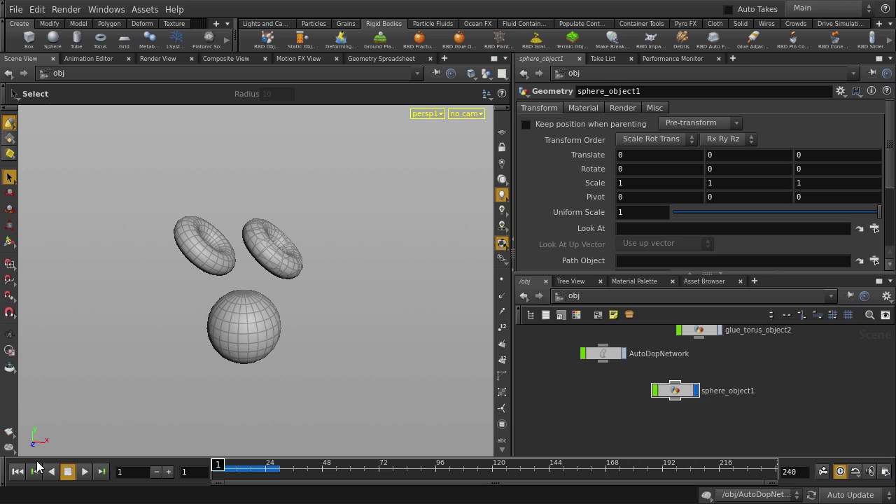
# Step: Raise torus_object2 higher above the sphere and replay the simulation
pyautogui.click(279, 242)
pyautogui.press('t')
pyautogui.moveTo(282, 217); pyautogui.dragTo(376, 187)
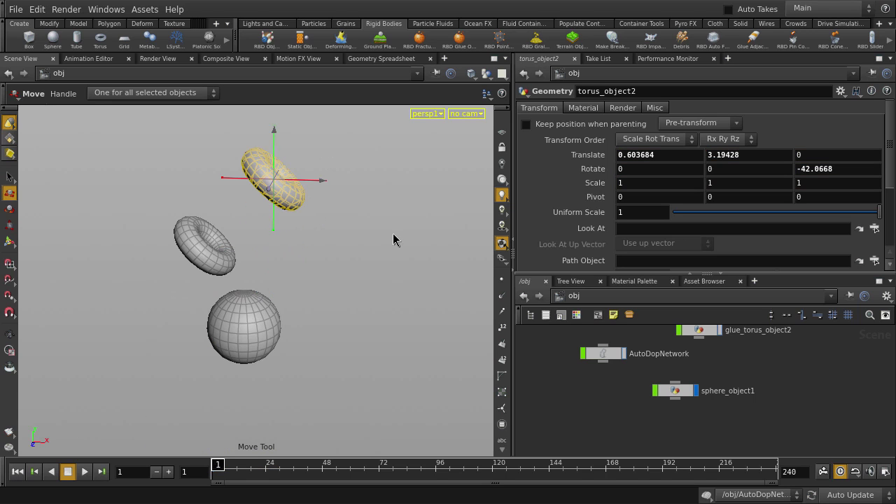
pyautogui.press('s')
pyautogui.press('Up')
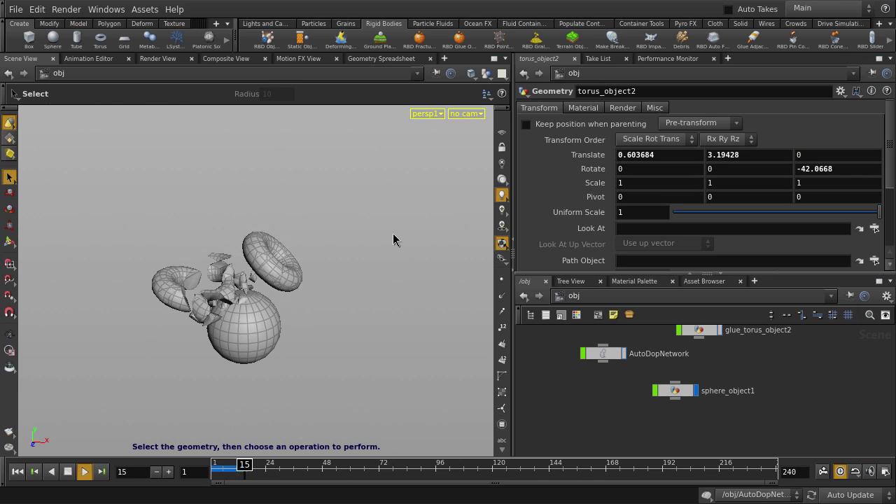